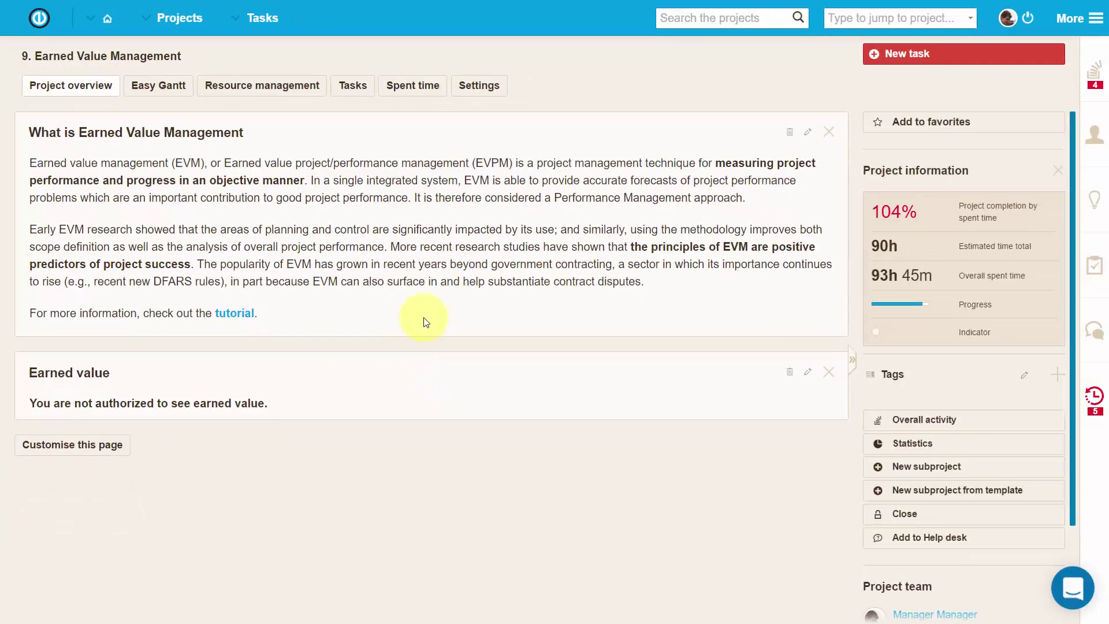
Enable the Easy Earned values module in the project's settings and save the modules.
{"action": "left_click", "coordinate": [481, 86]}
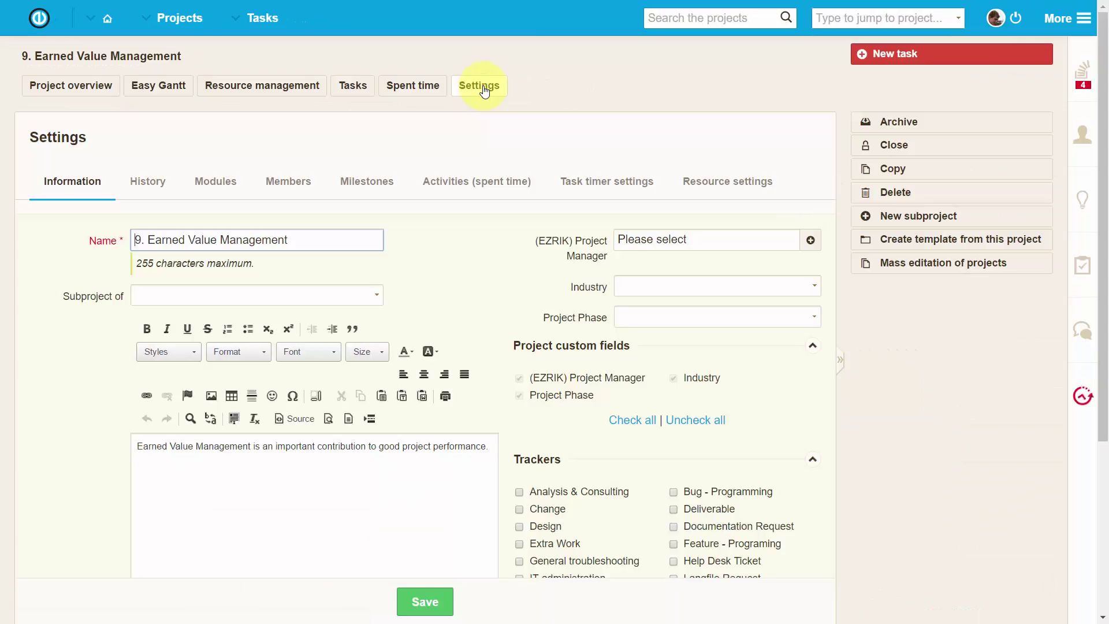
{"action": "left_click", "coordinate": [216, 183]}
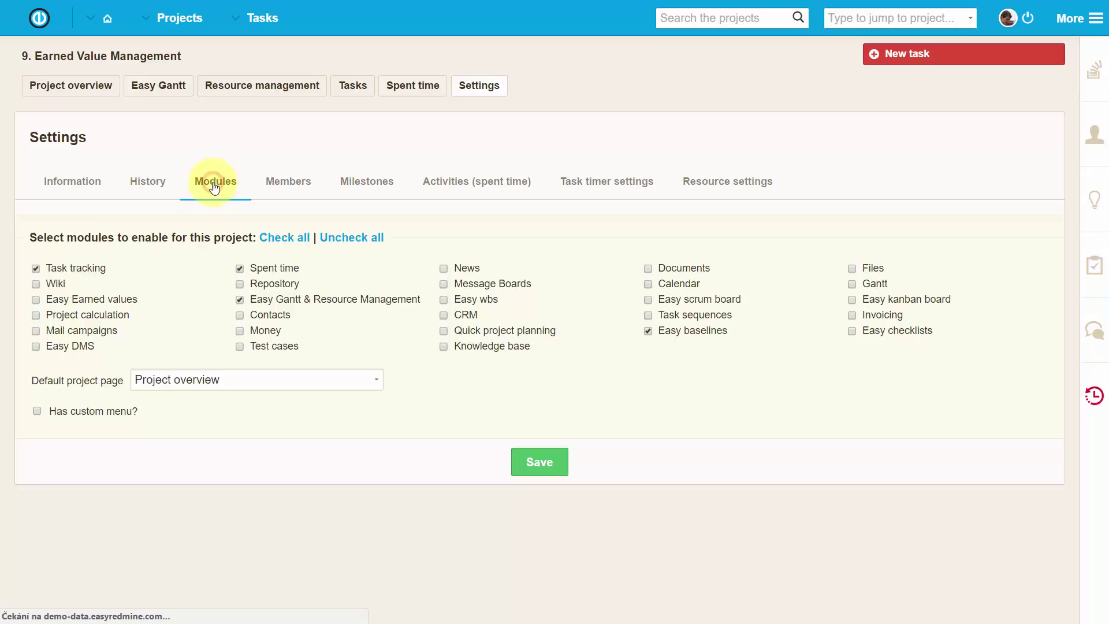
{"action": "left_click", "coordinate": [36, 298]}
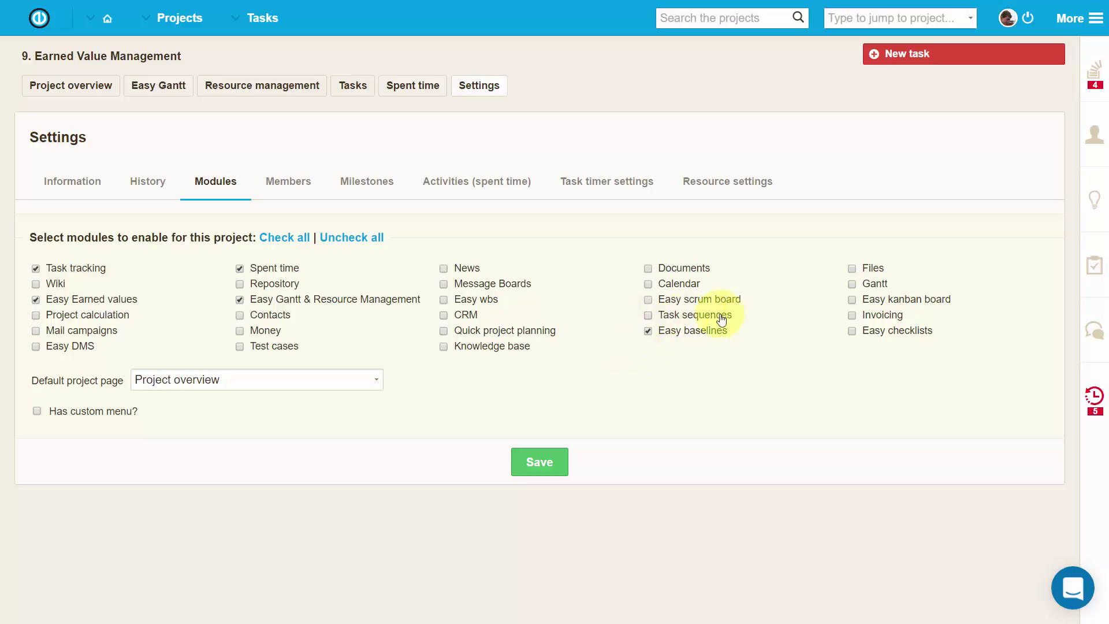
{"action": "left_click", "coordinate": [538, 464]}
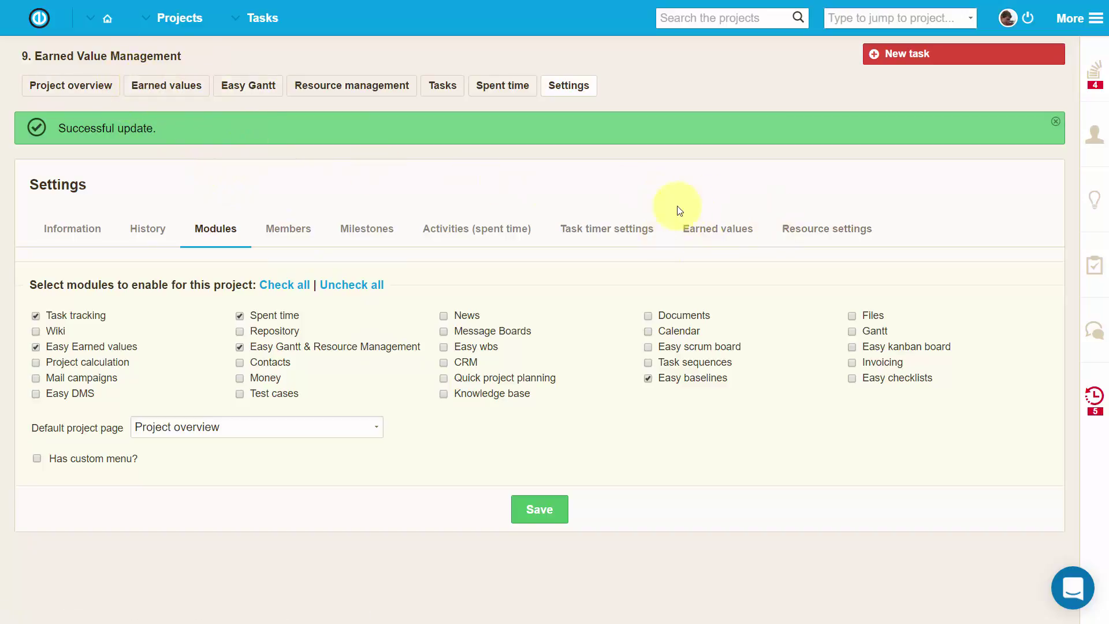
Create a baseline named 'Test baseline' from the Earned values settings.
{"action": "left_click", "coordinate": [710, 230]}
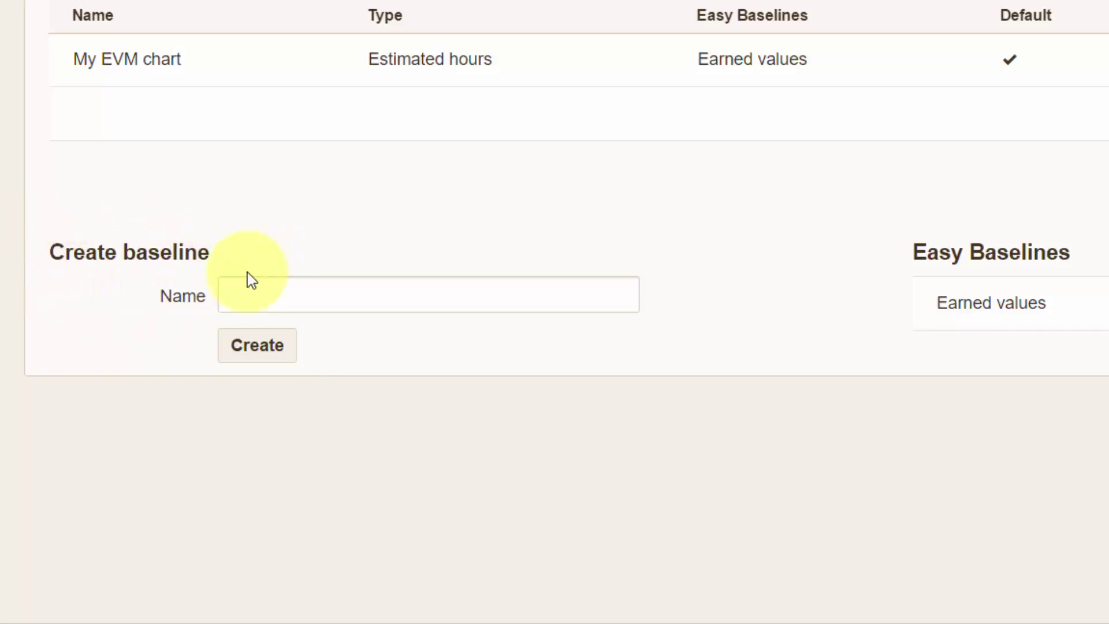
{"action": "left_click", "coordinate": [273, 296]}
{"action": "type", "text": "T"}
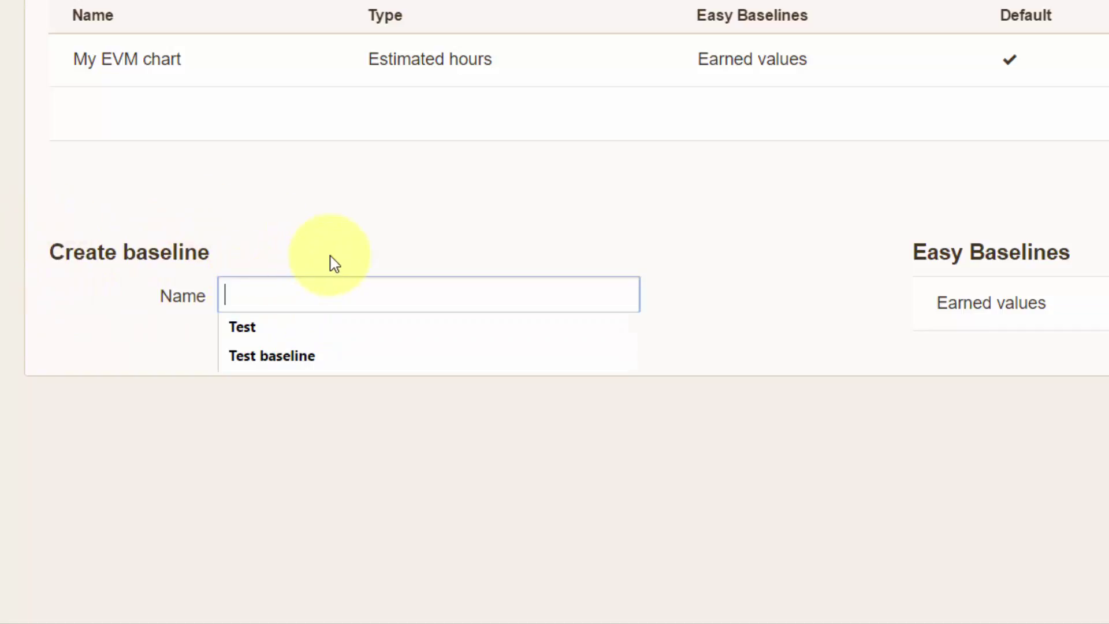
{"action": "left_click", "coordinate": [312, 365]}
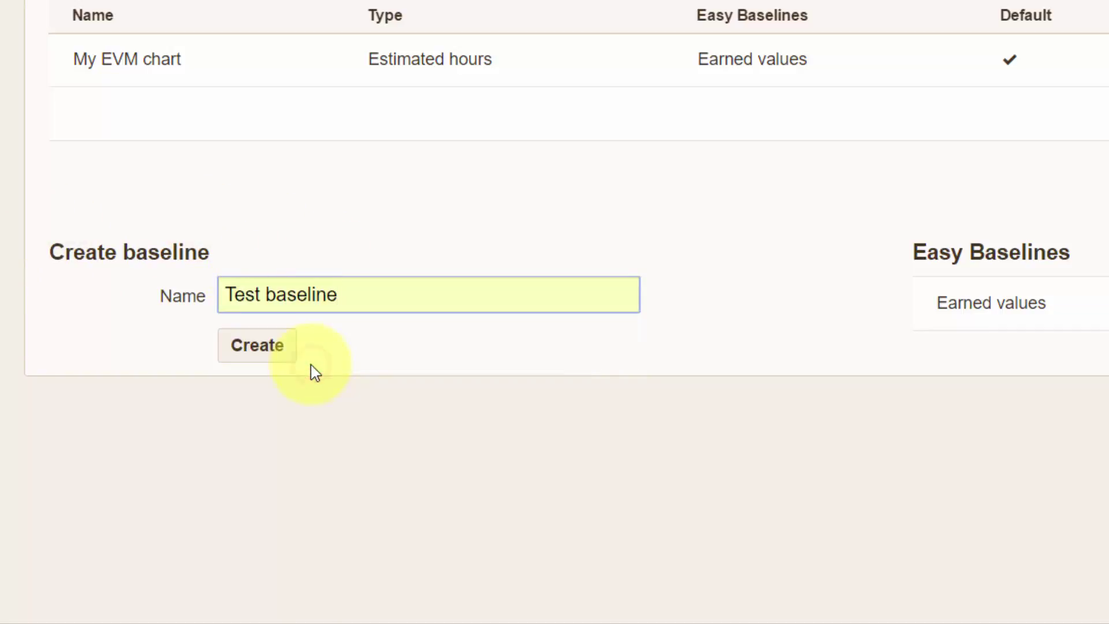
{"action": "left_click", "coordinate": [249, 360]}
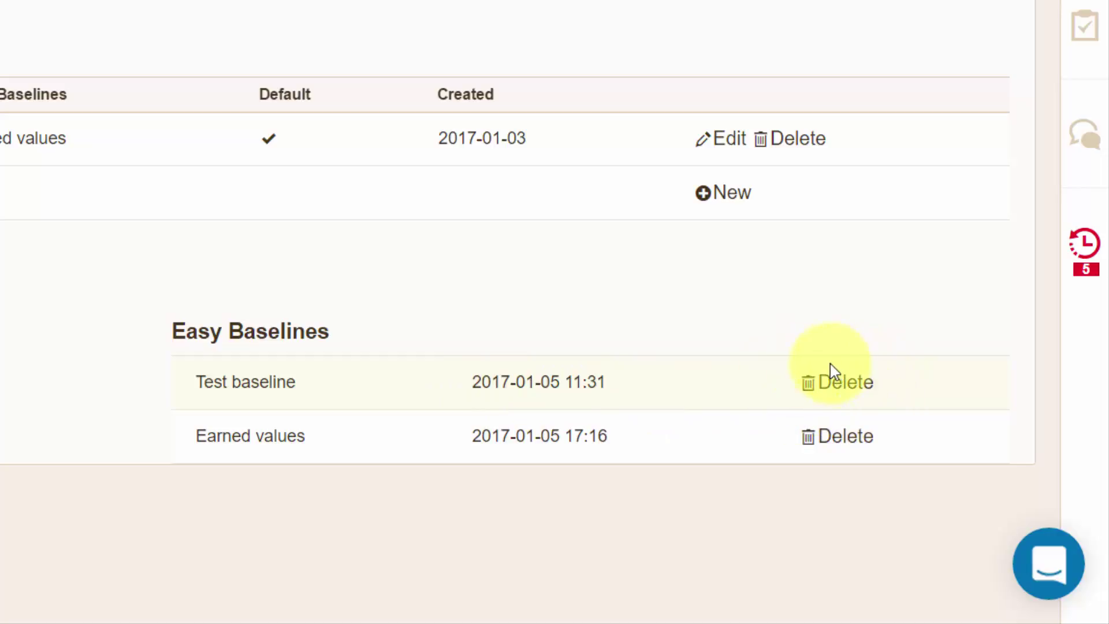
Create the 'Test chart' earned value based on Test baseline and reload its planned values.
{"action": "left_click", "coordinate": [735, 198]}
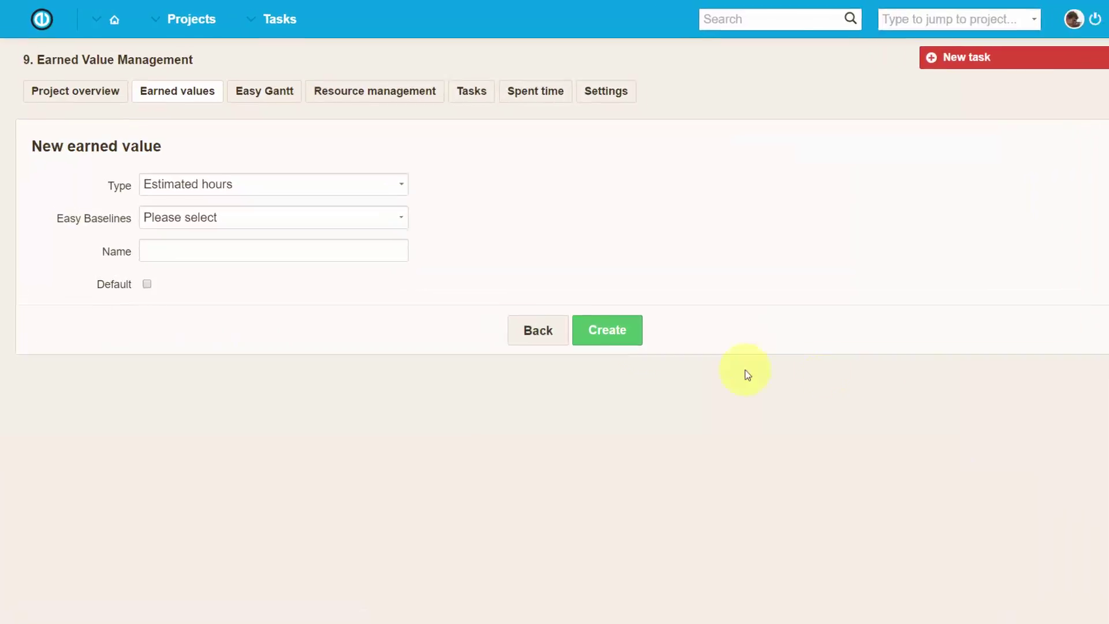
{"action": "left_click", "coordinate": [184, 218]}
{"action": "left_click", "coordinate": [181, 250]}
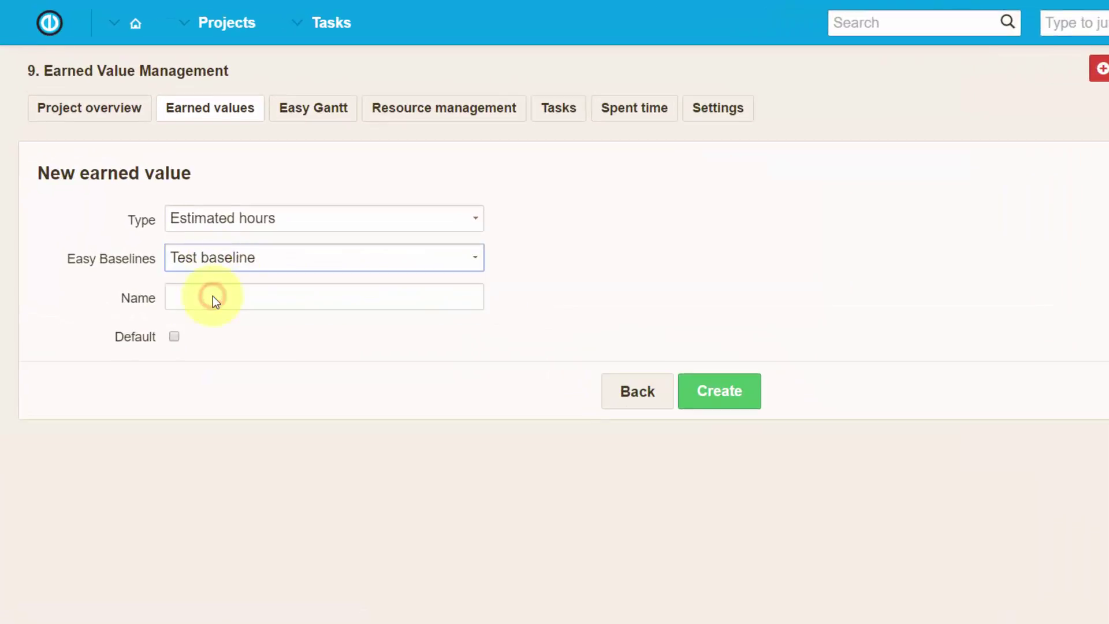
{"action": "left_click", "coordinate": [212, 298]}
{"action": "type", "text": "Te"}
{"action": "left_click", "coordinate": [214, 342]}
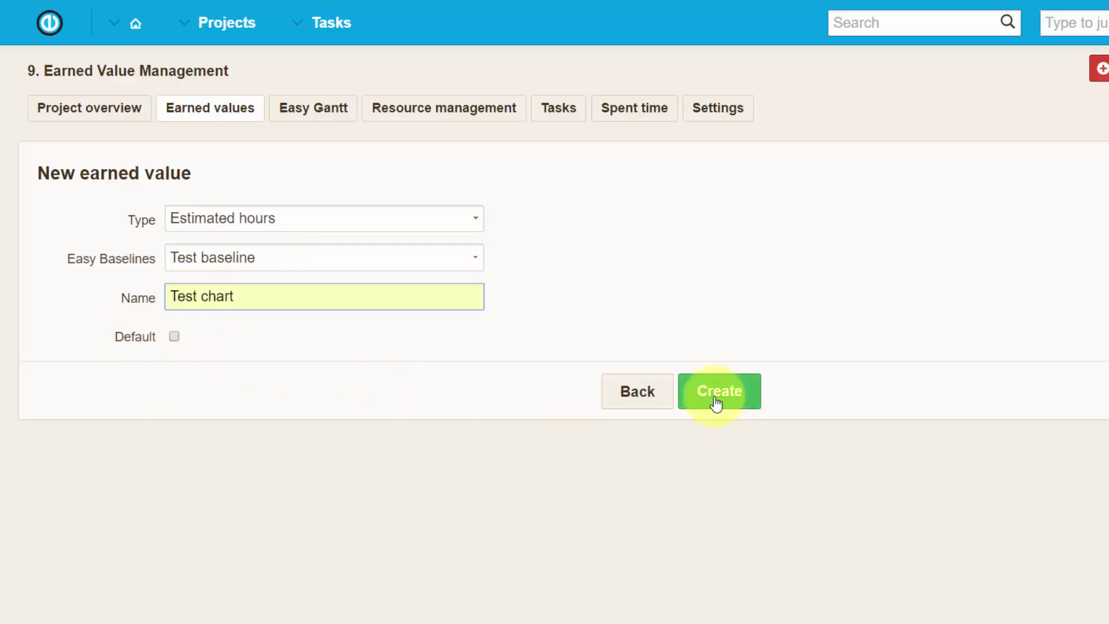
{"action": "left_click", "coordinate": [734, 402]}
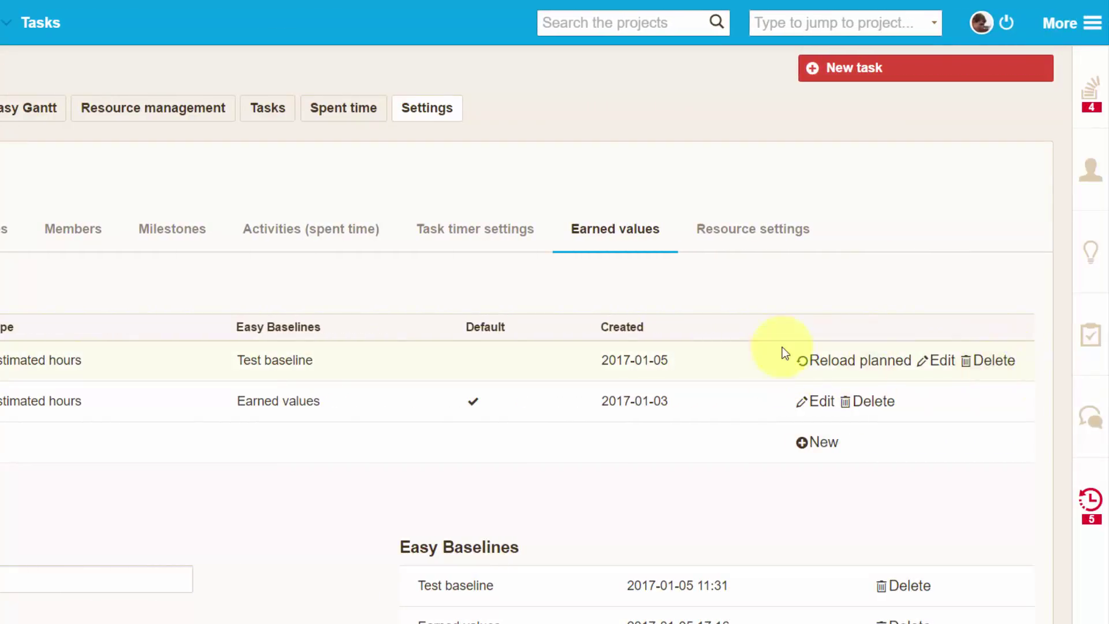
{"action": "left_click", "coordinate": [835, 364]}
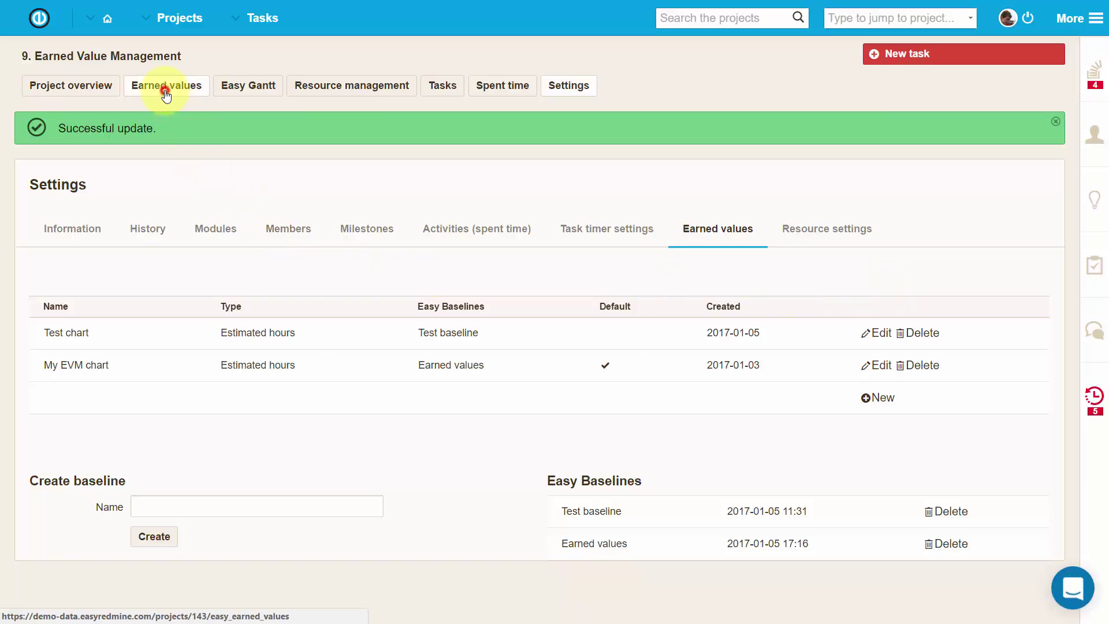
Show the Earned values page with My EVM chart kept selected in the chart dropdown.
{"action": "left_click", "coordinate": [167, 87]}
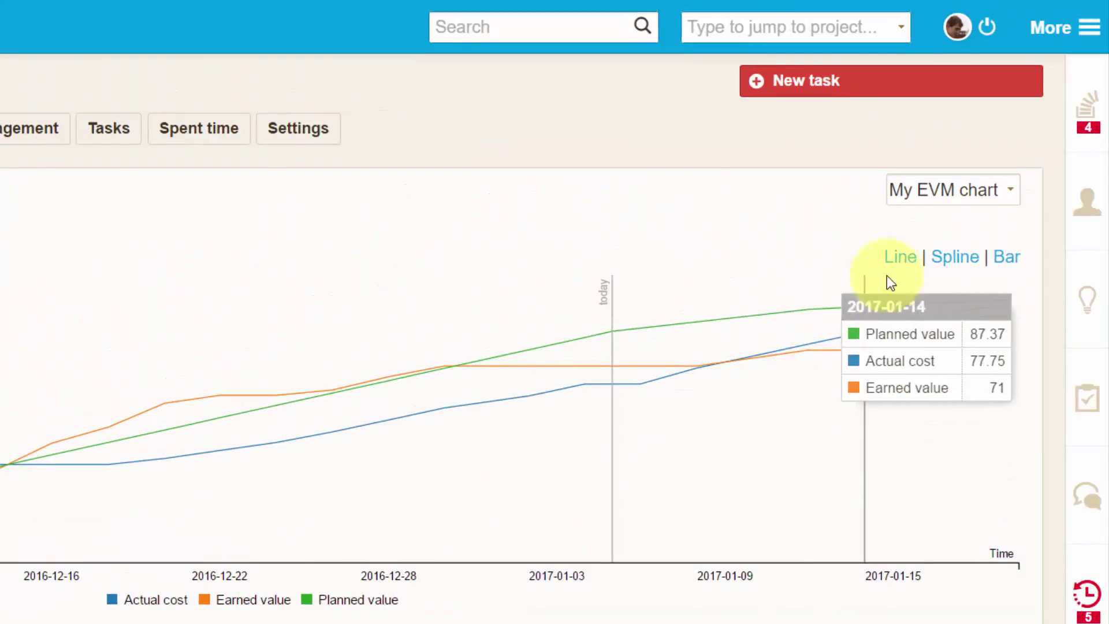
{"action": "left_click", "coordinate": [1003, 199]}
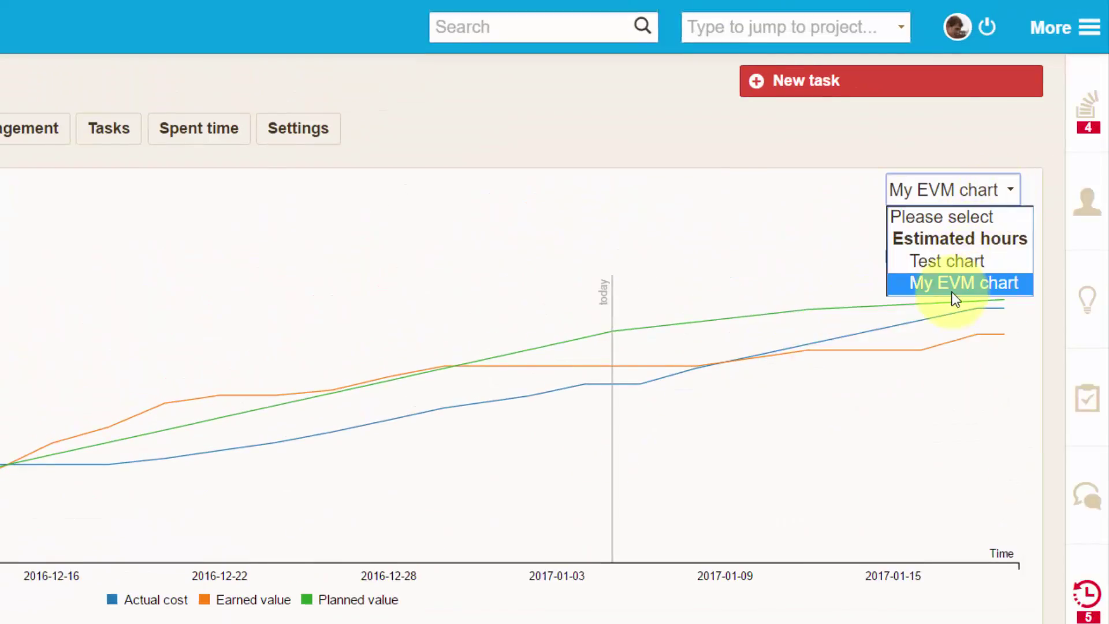
{"action": "left_click", "coordinate": [1011, 194]}
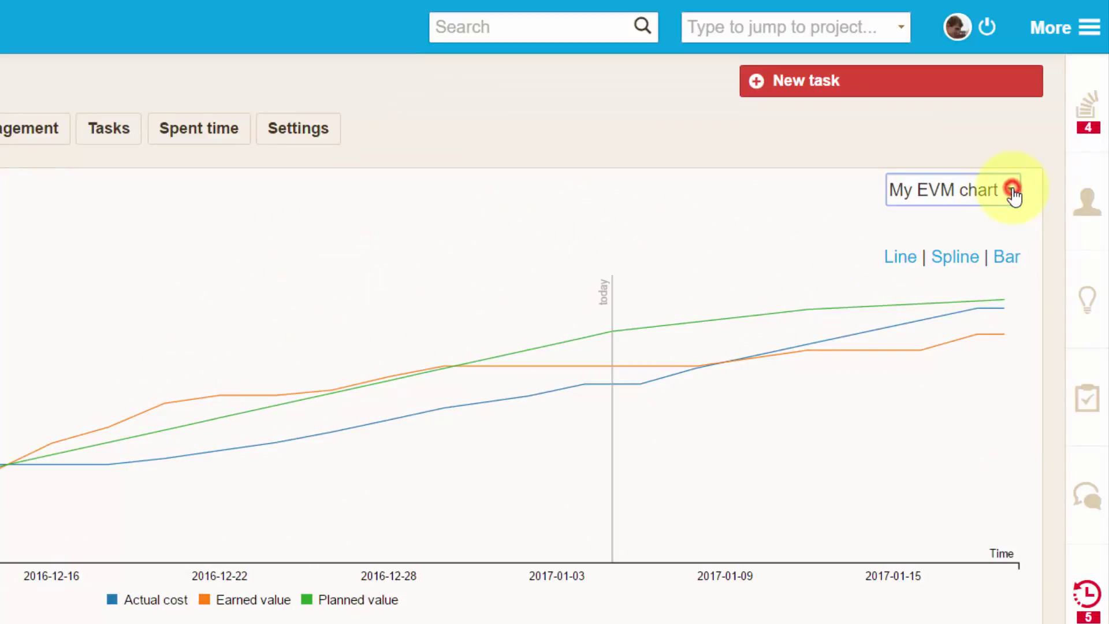